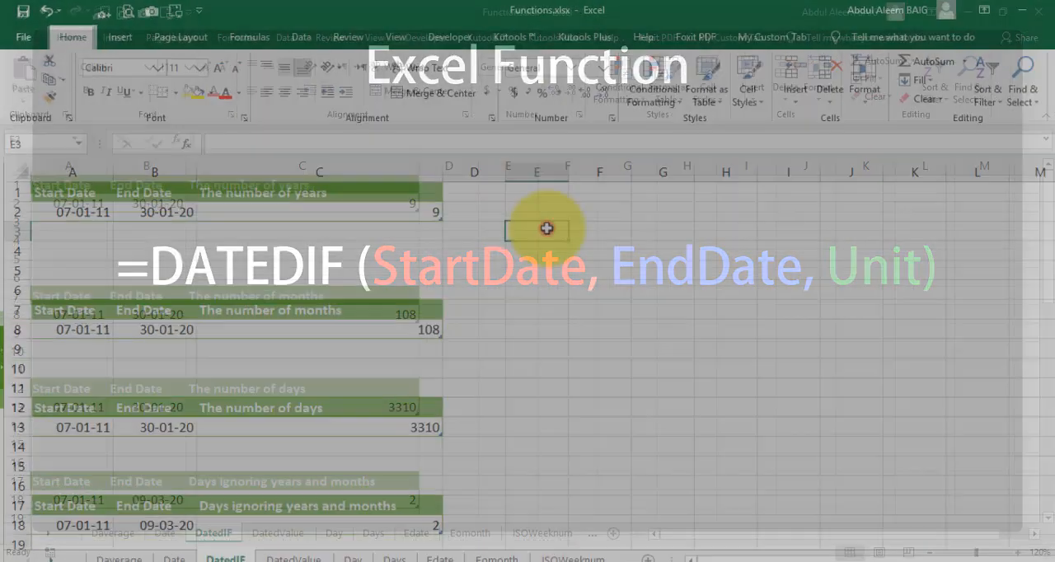
# - Inspect the start date, end date and DATEDIF formula behind the number of years in row 2
pyautogui.click(517, 221)
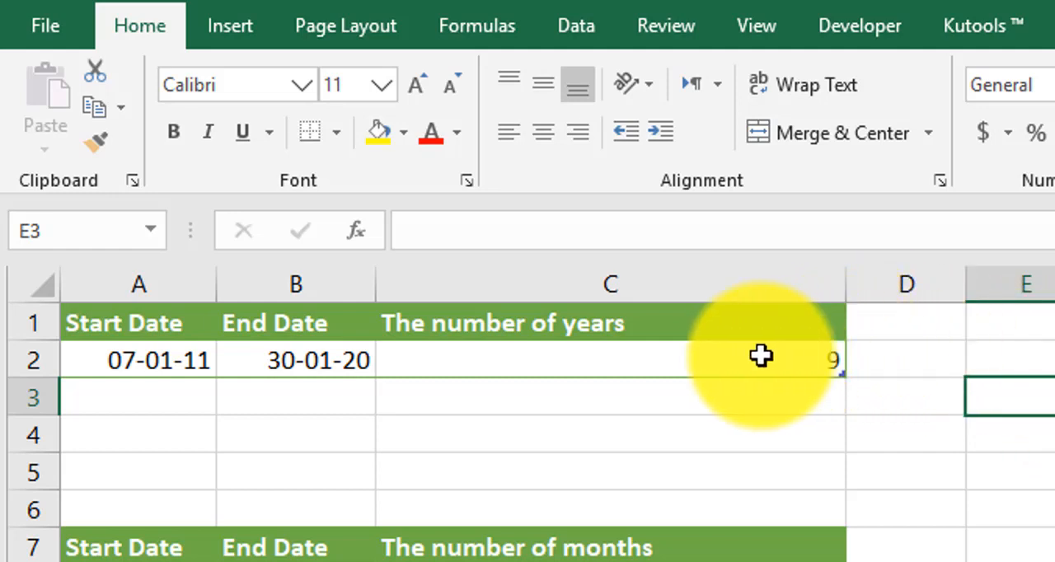
pyautogui.click(137, 347)
pyautogui.click(306, 370)
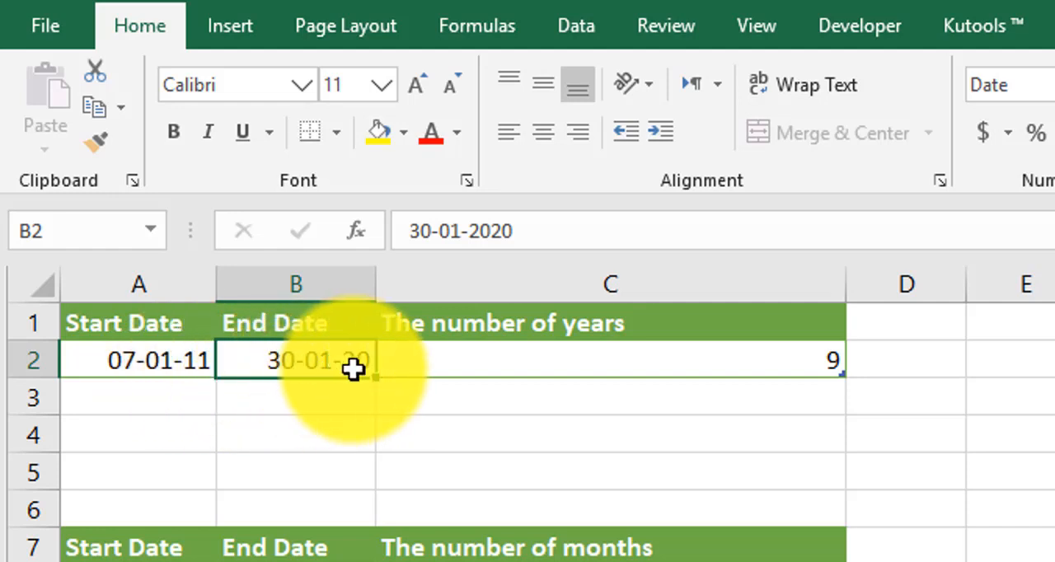
pyautogui.click(592, 360)
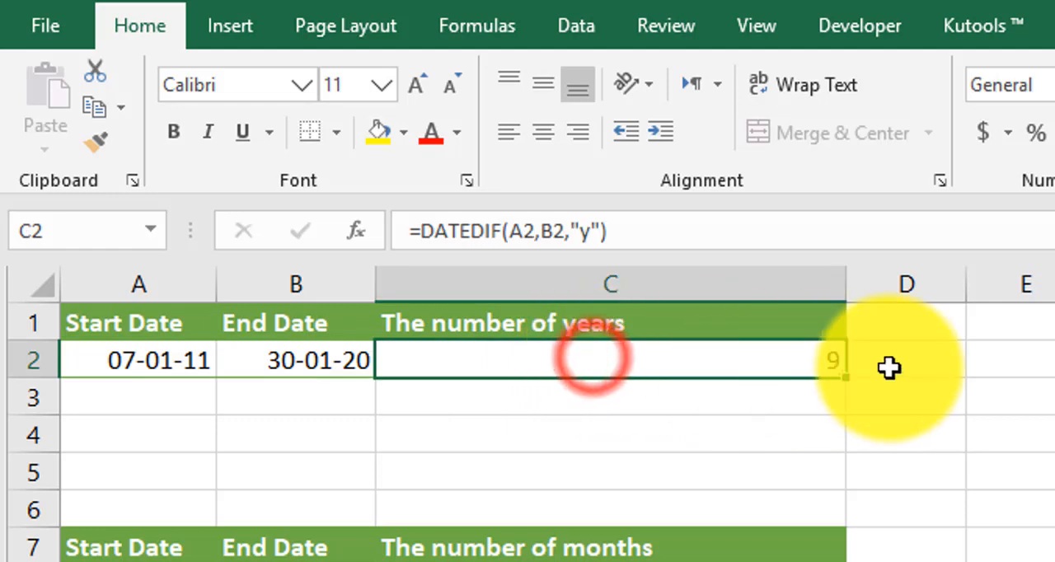
pyautogui.doubleClick(594, 352)
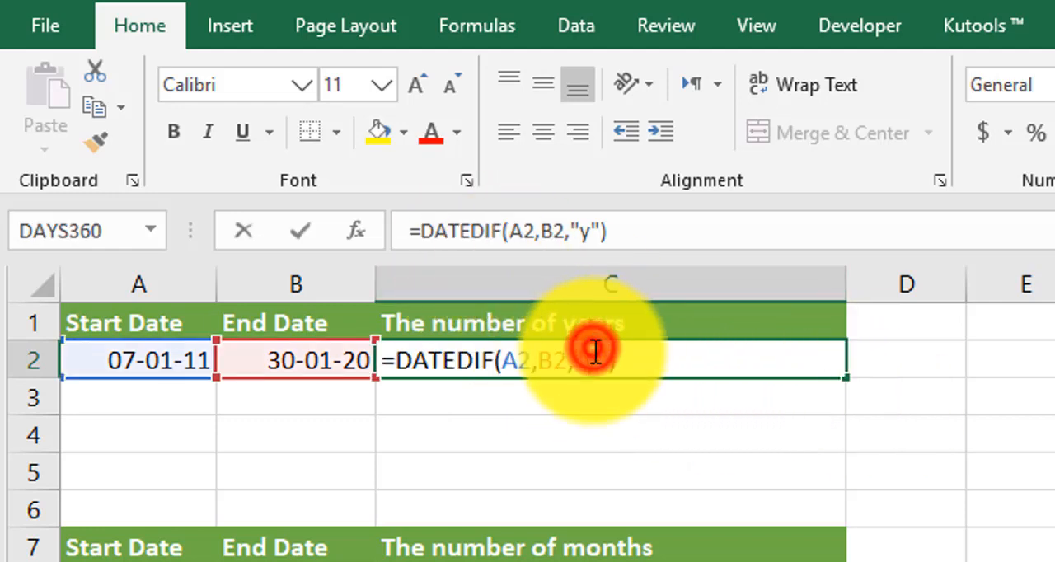
pyautogui.click(528, 368)
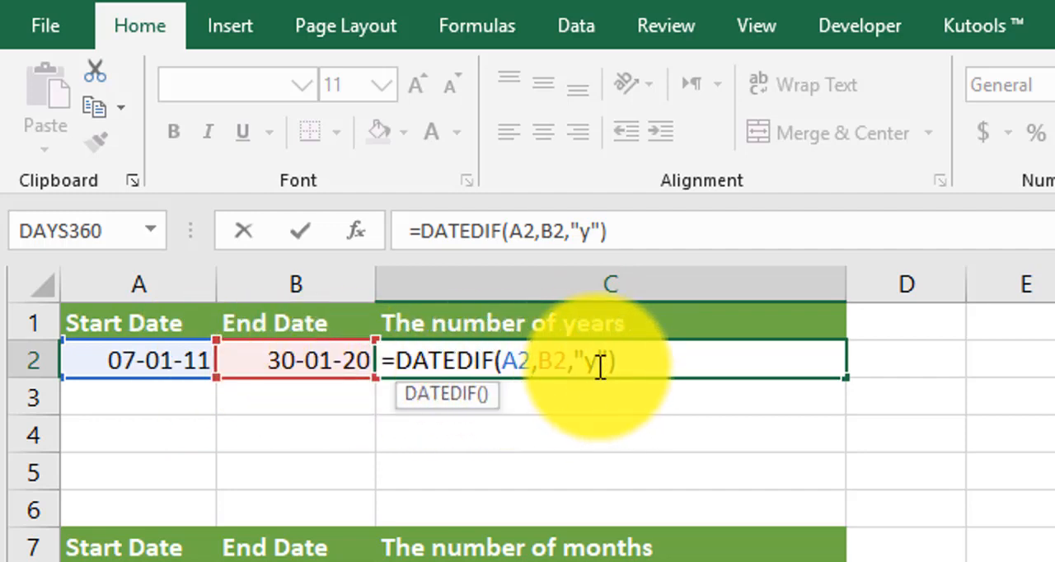
pyautogui.press('Return')
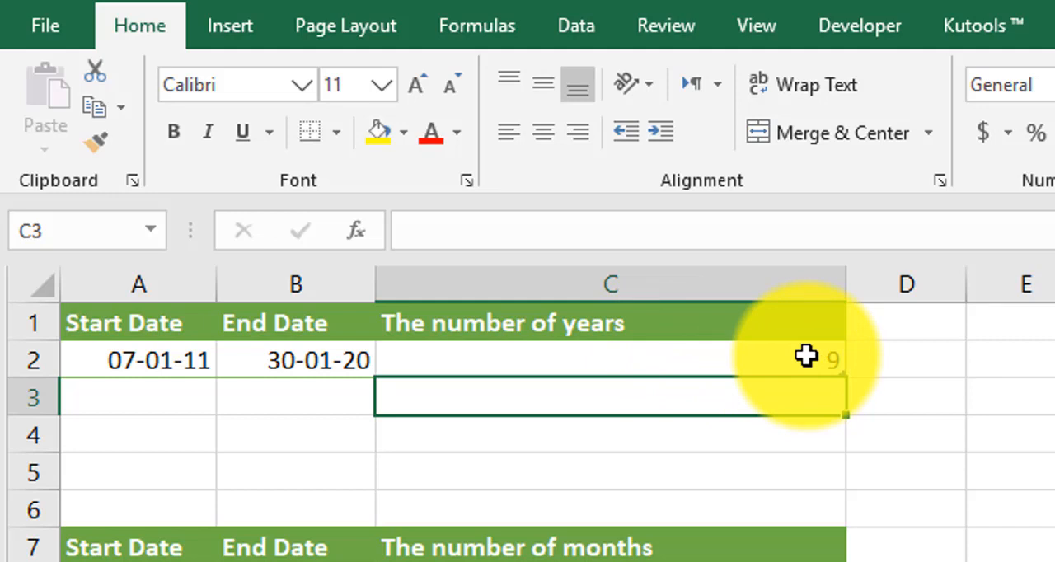
# - Inspect the start date in A8 and the DATEDIF formula for the number of months in C8
pyautogui.scroll(-2, 817, 407)
pyautogui.click(141, 366)
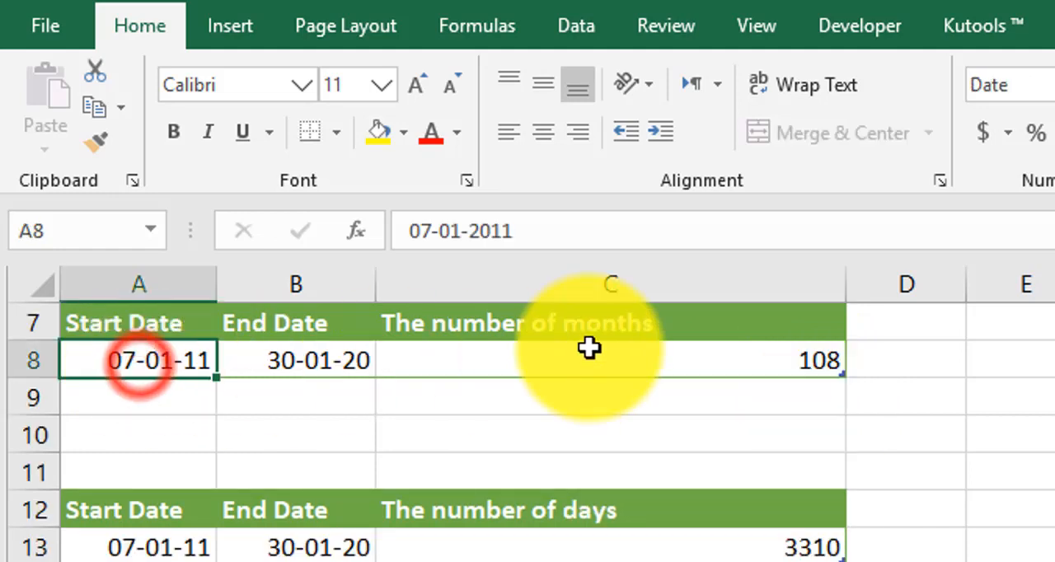
pyautogui.doubleClick(655, 360)
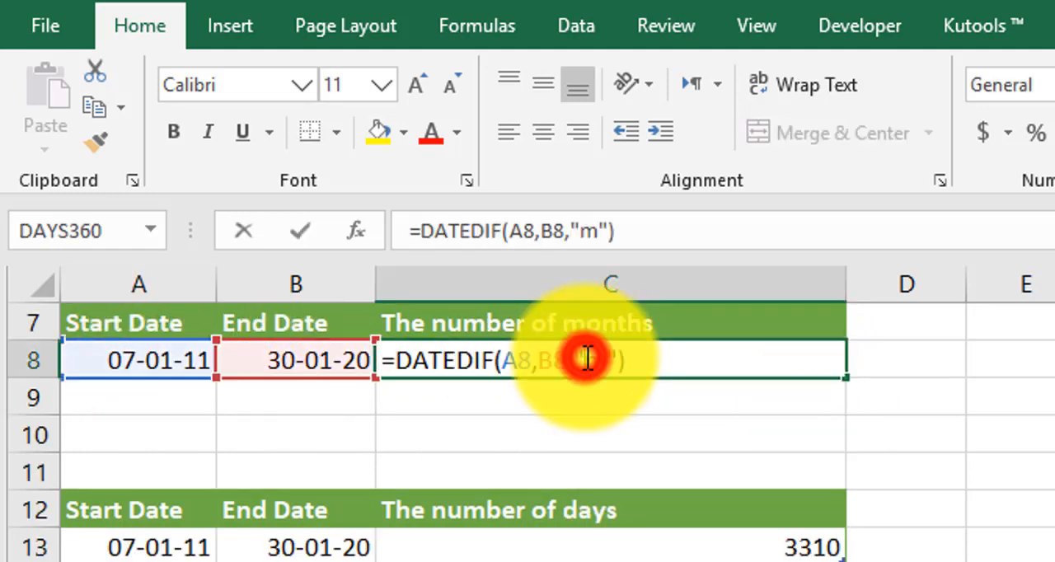
pyautogui.click(601, 365)
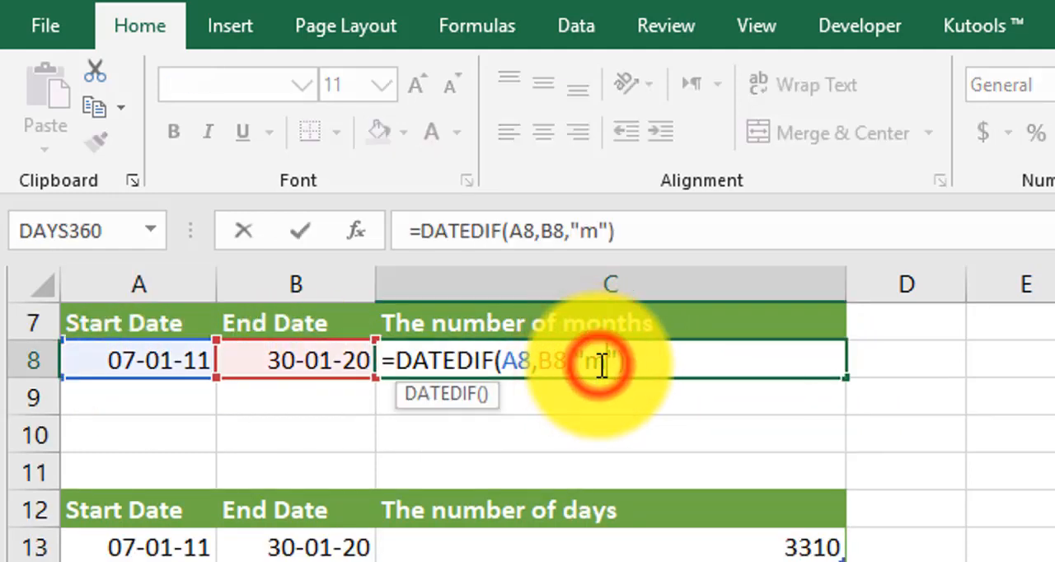
pyautogui.press('Return')
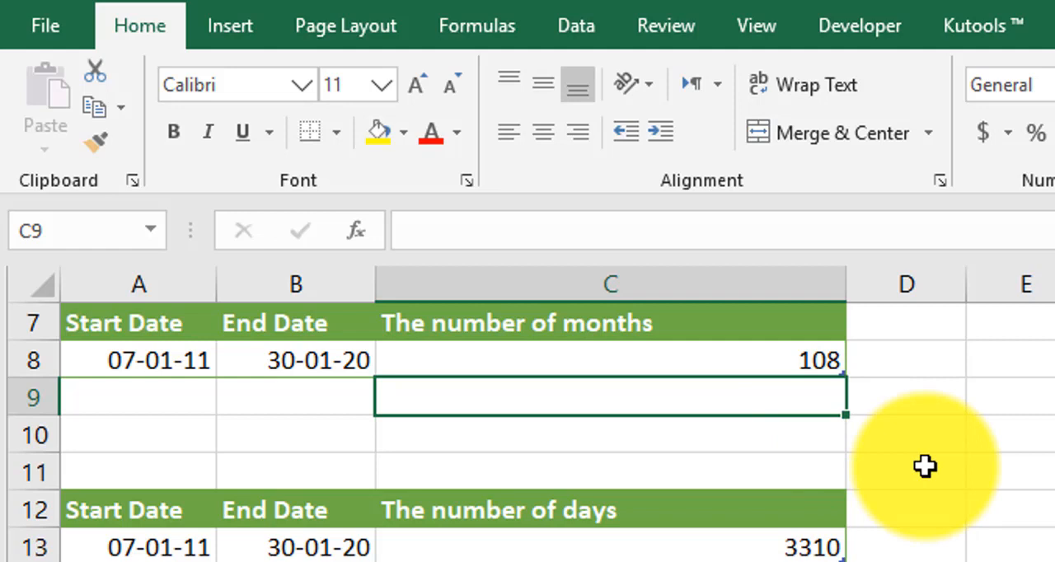
# - Inspect the DATEDIF formula that calculates the number of days in C13
pyautogui.scroll(-2, 925, 467)
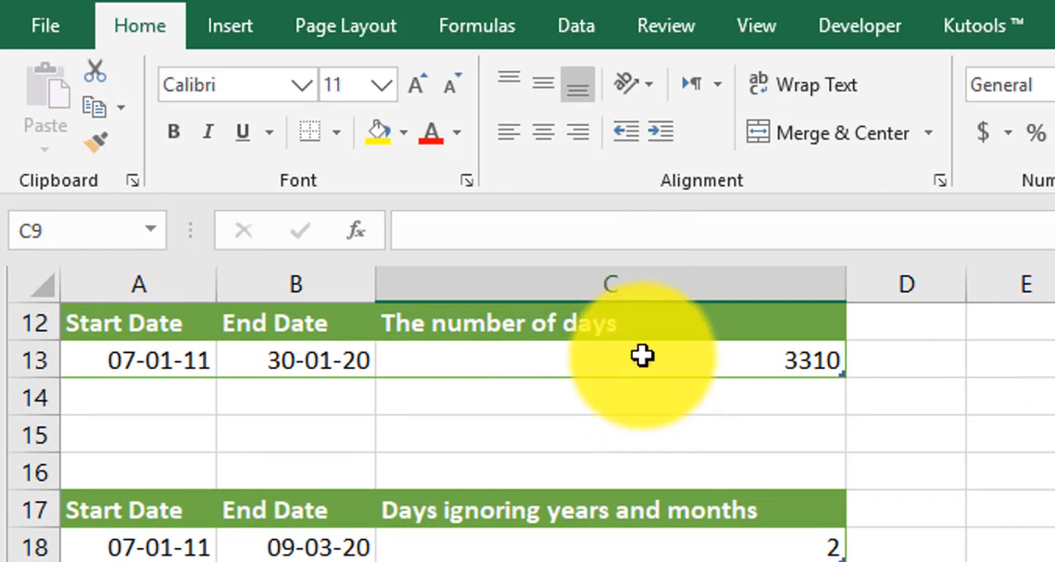
pyautogui.doubleClick(703, 360)
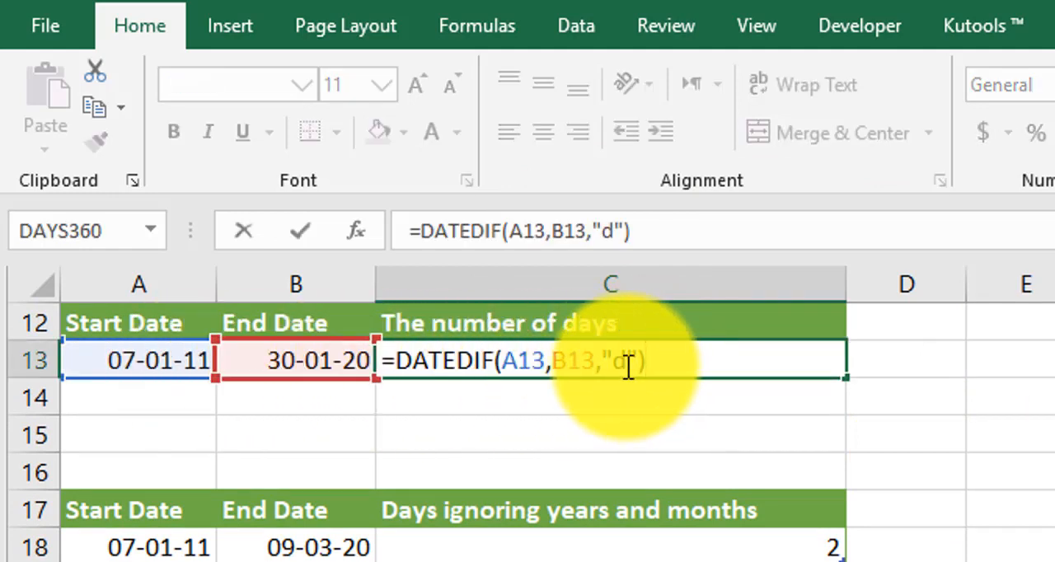
pyautogui.press('Return')
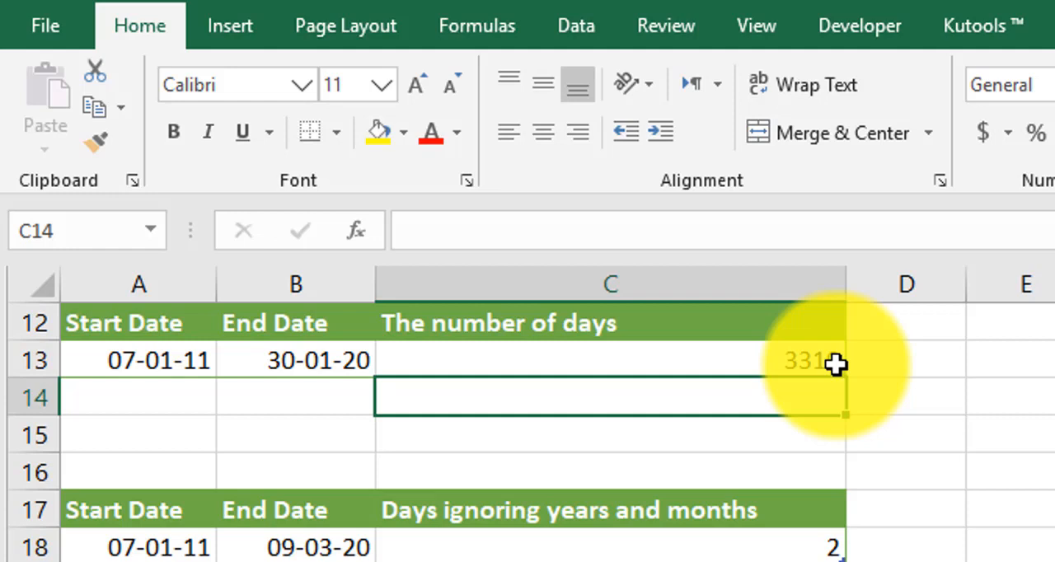
# - Examine the DATEDIF formula in C18 that counts days ignoring years and months
pyautogui.scroll(-2, 742, 371)
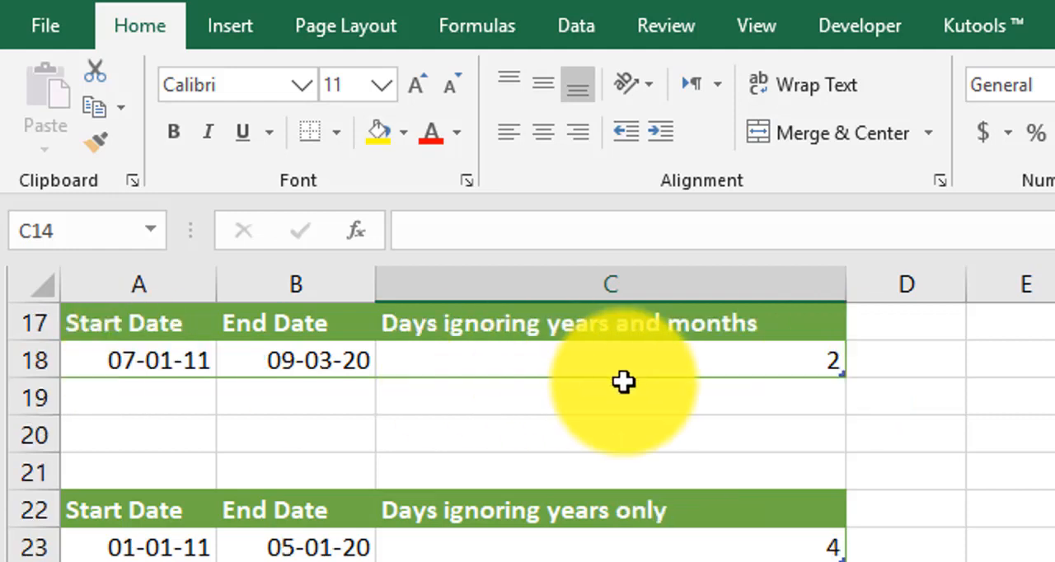
pyautogui.click(625, 371)
pyautogui.doubleClick(624, 371)
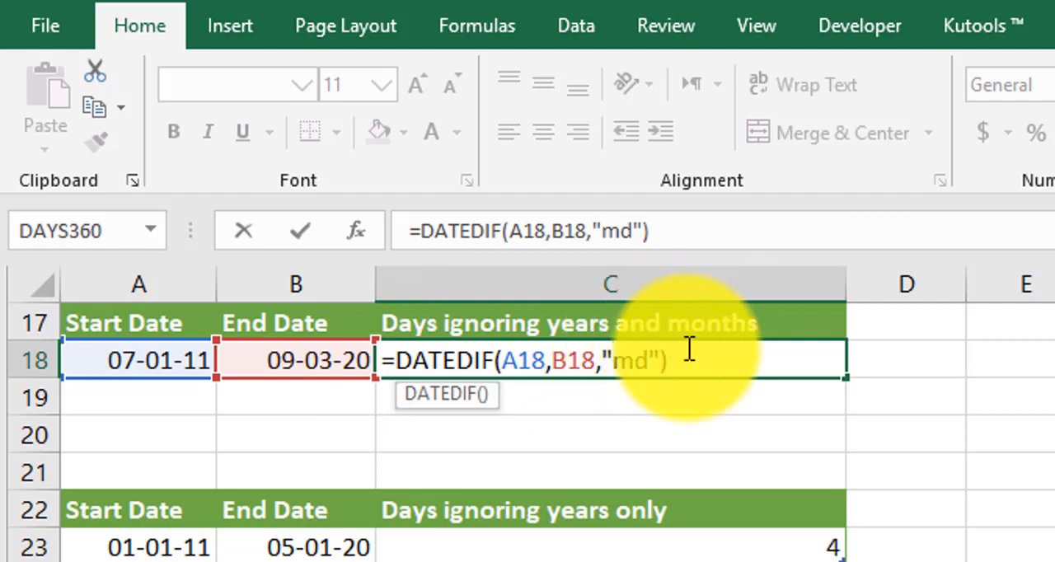
pyautogui.press('Return')
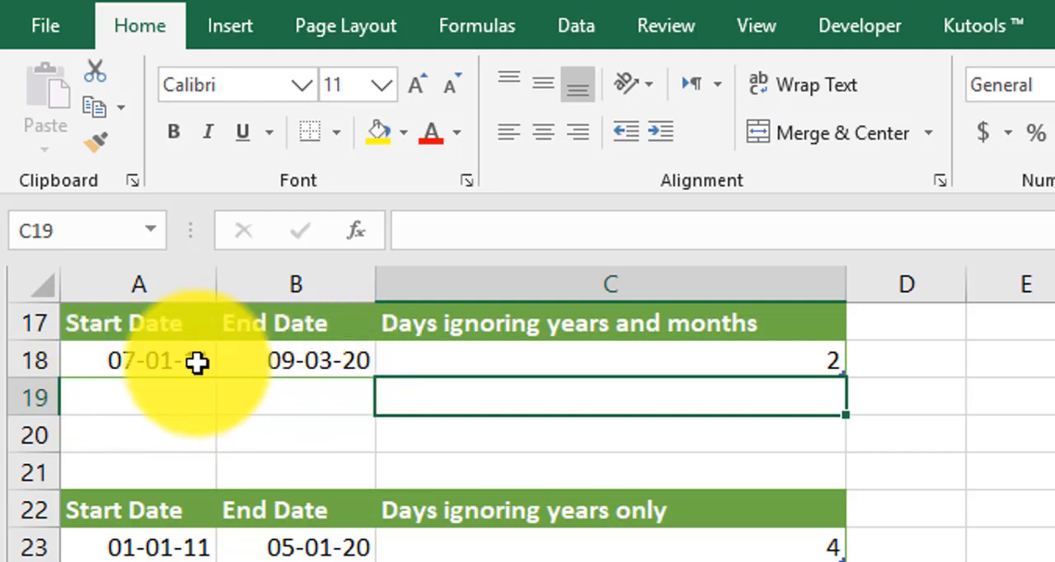
pyautogui.click(812, 353)
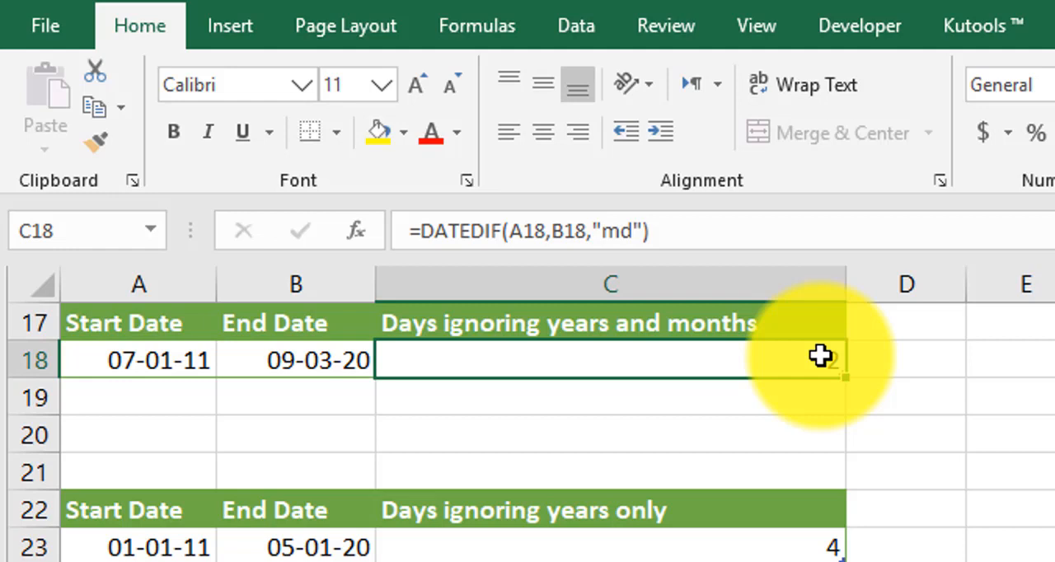
# - Examine the DATEDIF formula in C23 that counts days ignoring years only
pyautogui.scroll(-2, 820, 356)
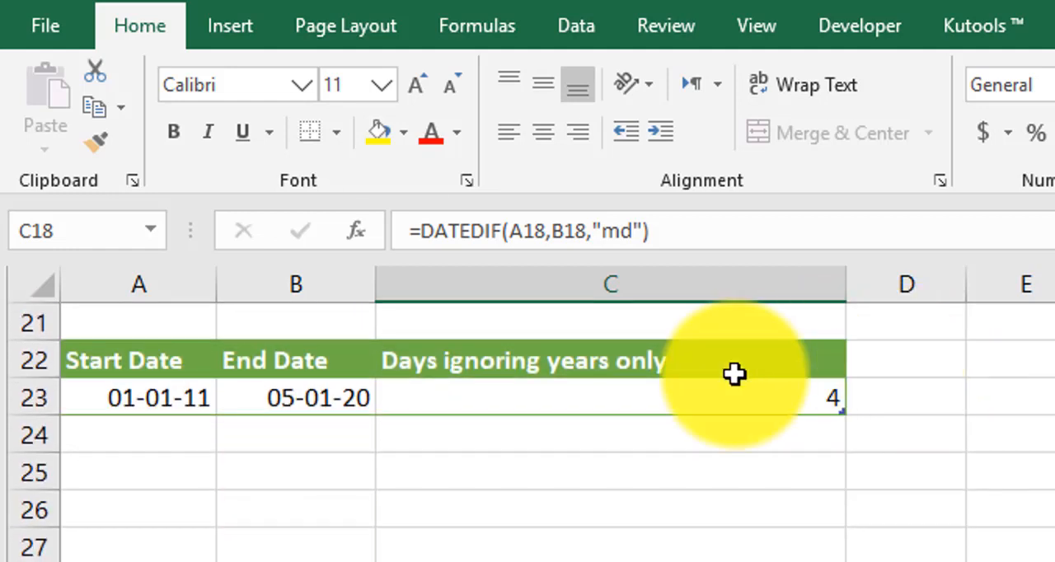
pyautogui.click(601, 394)
pyautogui.doubleClick(636, 393)
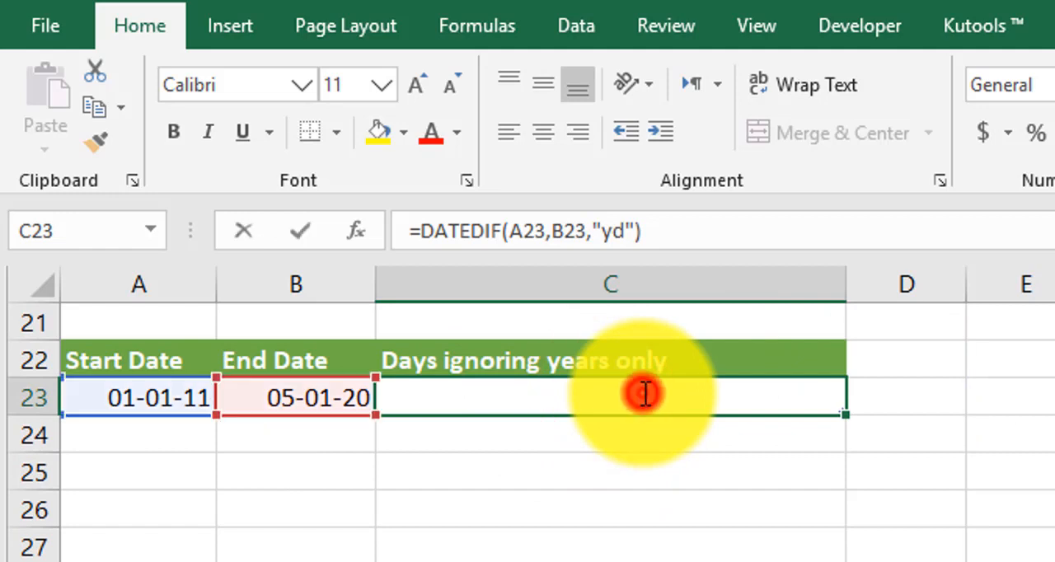
pyautogui.click(527, 399)
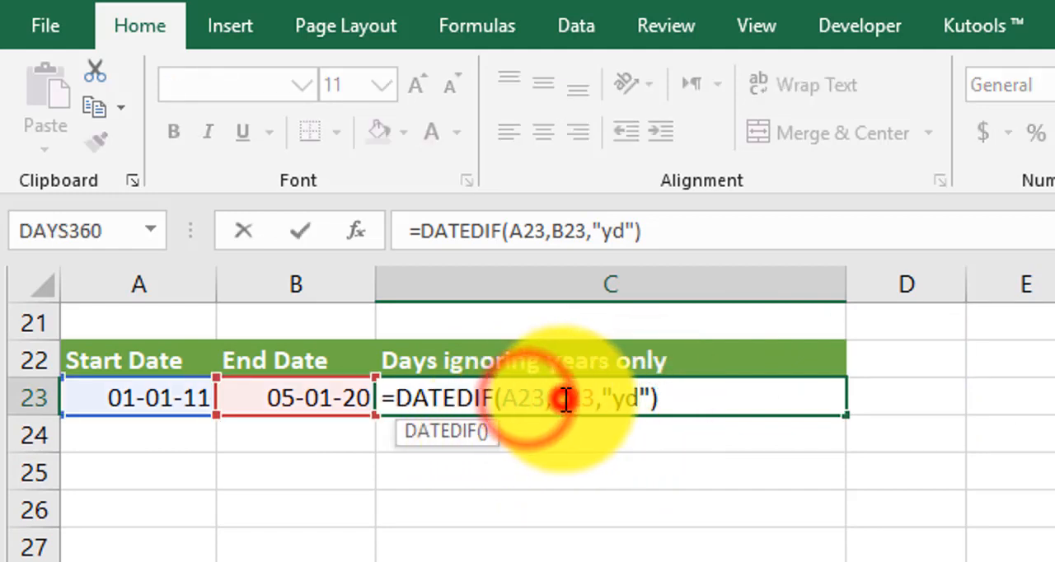
pyautogui.click(552, 399)
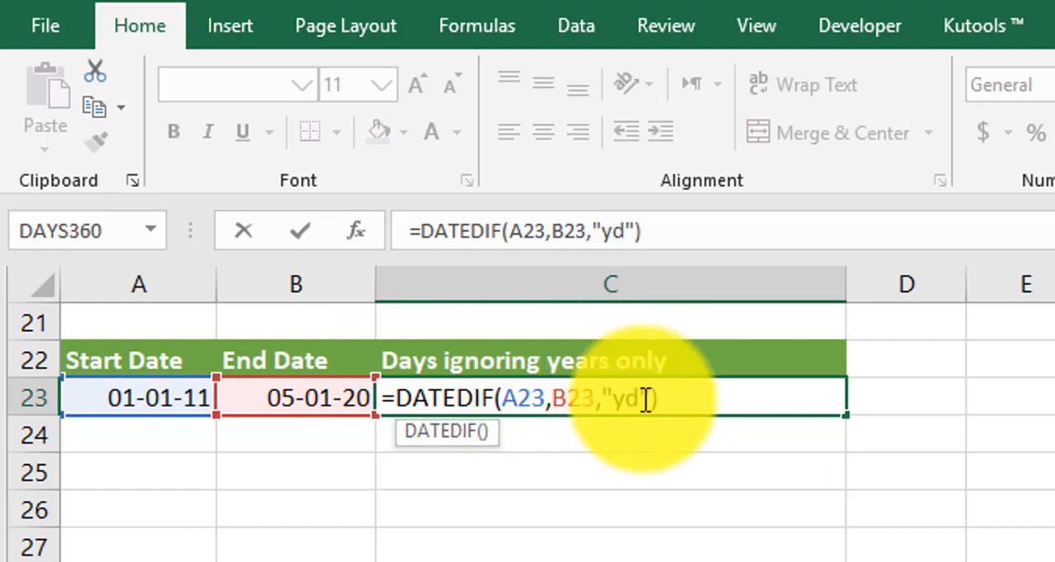
pyautogui.press('Return')
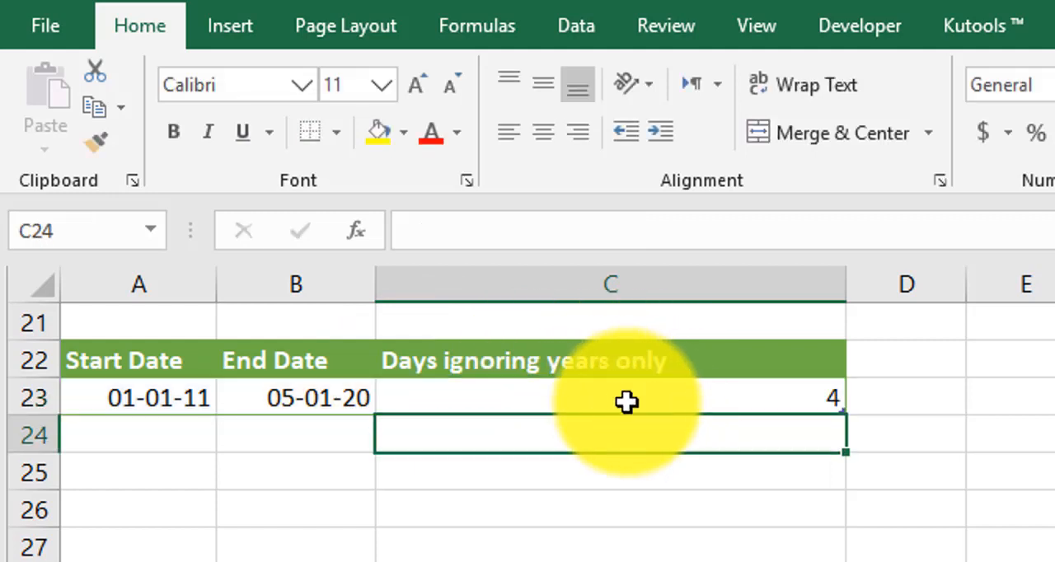
# - Change the month of the end date in B23 to 2, making the date 05-02-2020
pyautogui.click(350, 405)
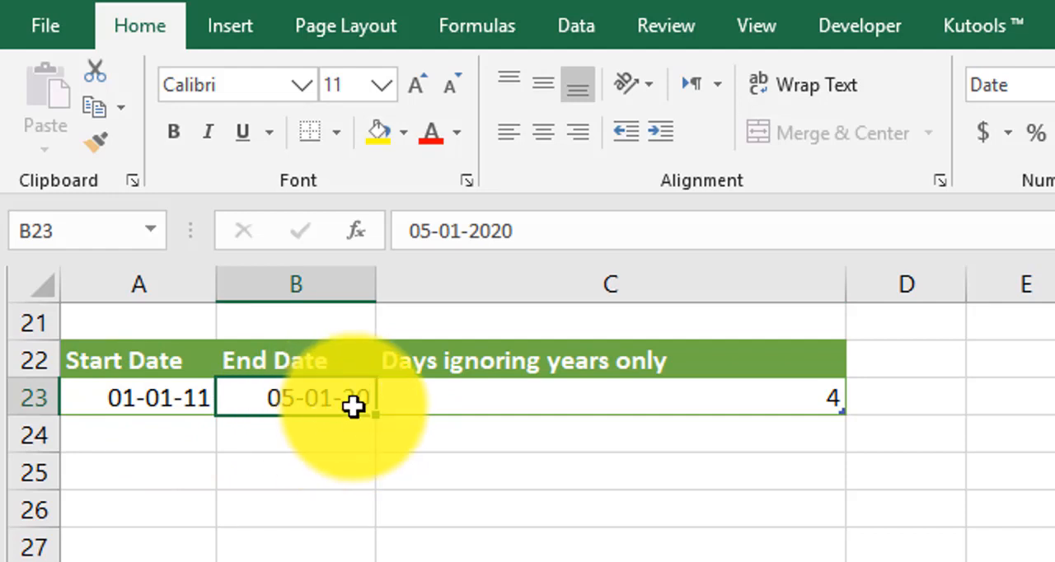
pyautogui.doubleClick(326, 405)
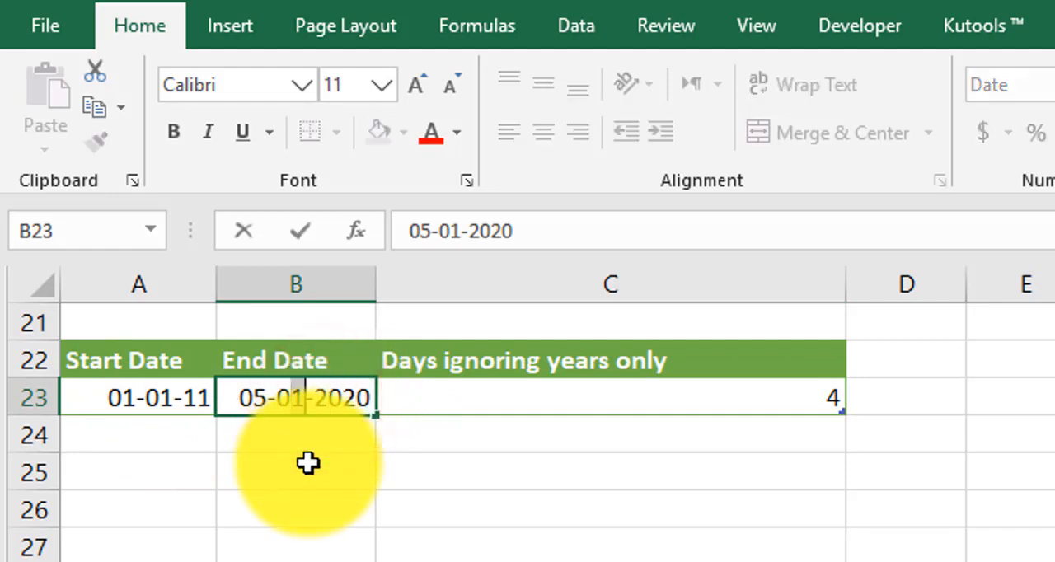
pyautogui.write('2')
pyautogui.press('Return')
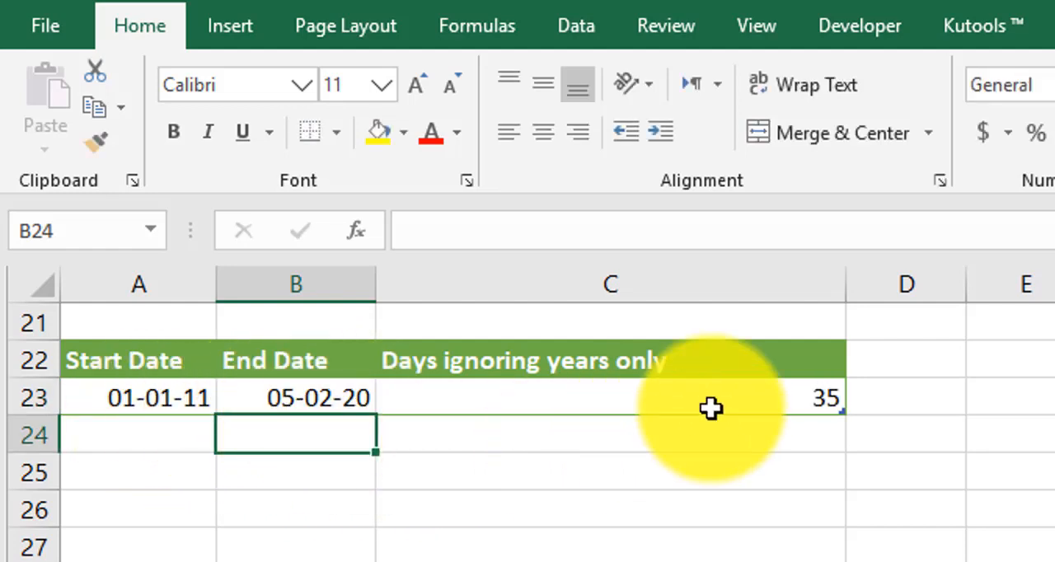
# - Review the dates in A29 and B29 and the DATEDIF formula in C29 for months ignoring years and days
pyautogui.scroll(2, 711, 409)
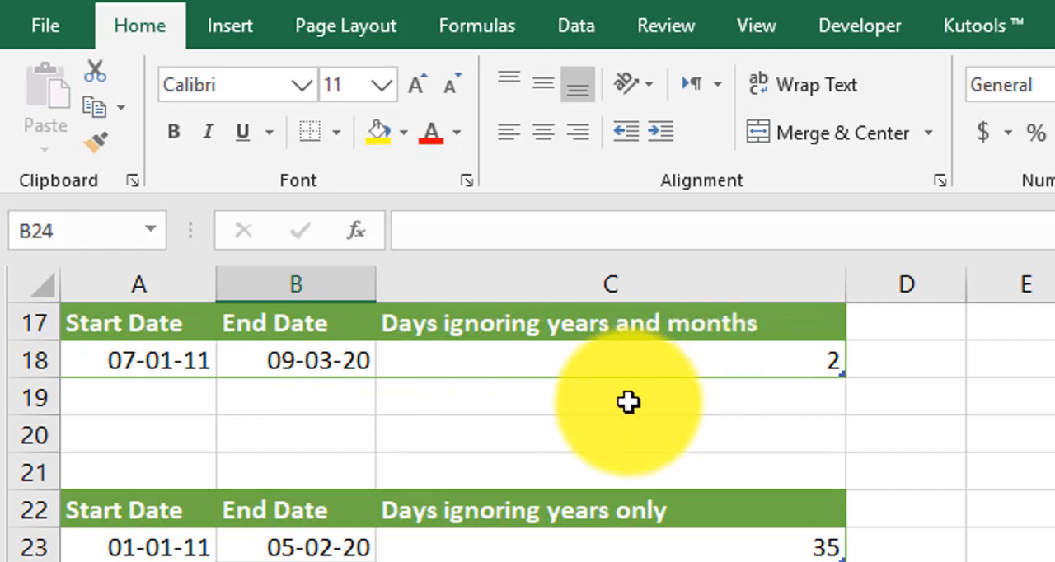
pyautogui.scroll(-2, 629, 402)
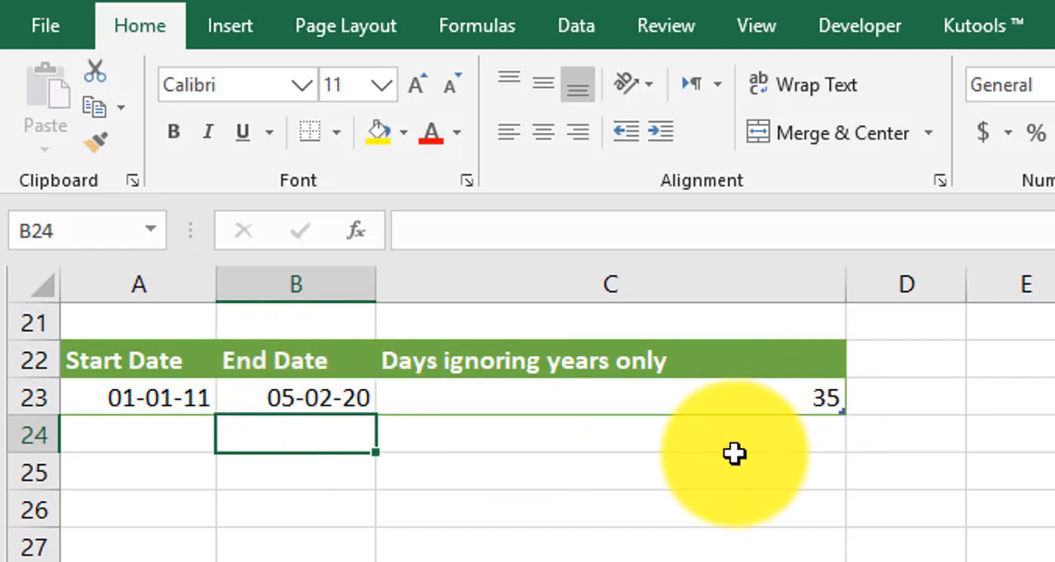
pyautogui.scroll(-3, 734, 453)
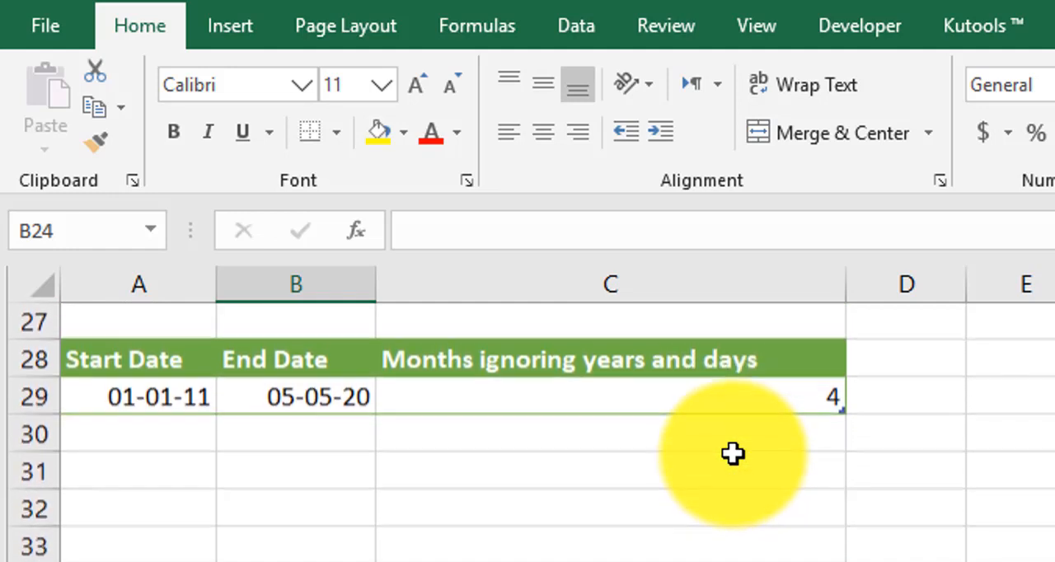
pyautogui.click(674, 438)
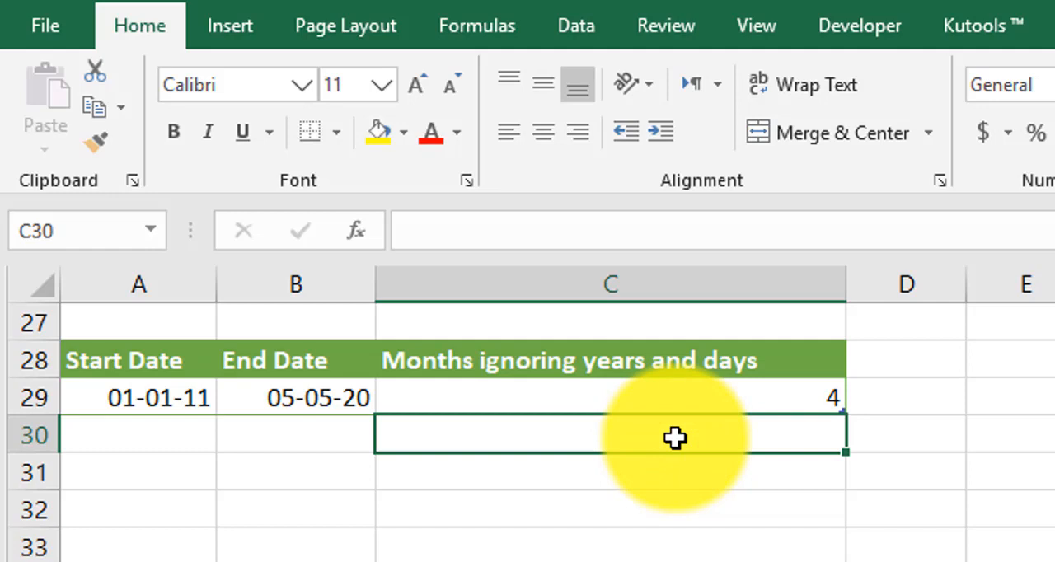
pyautogui.click(276, 408)
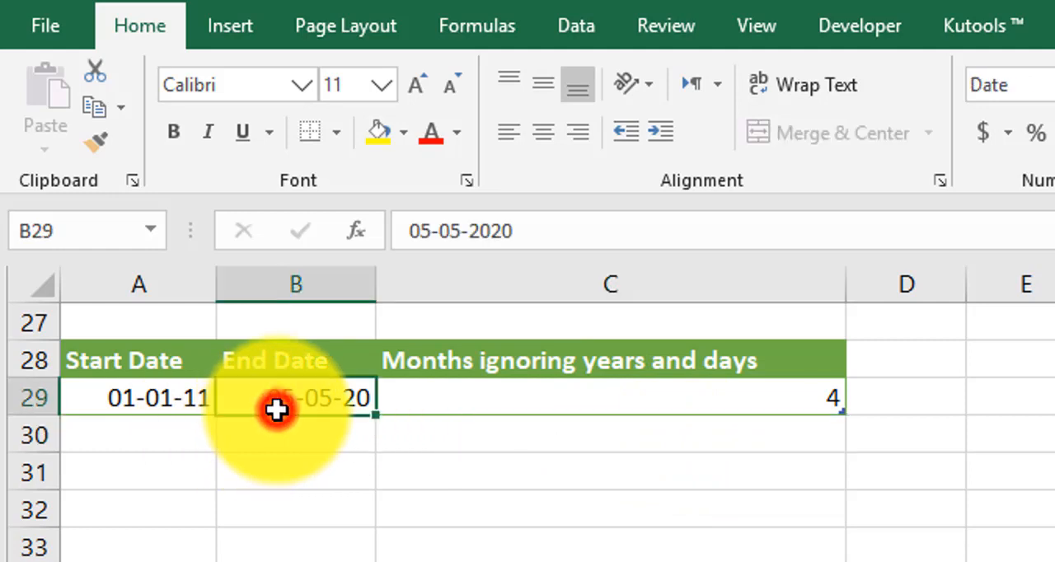
pyautogui.click(154, 404)
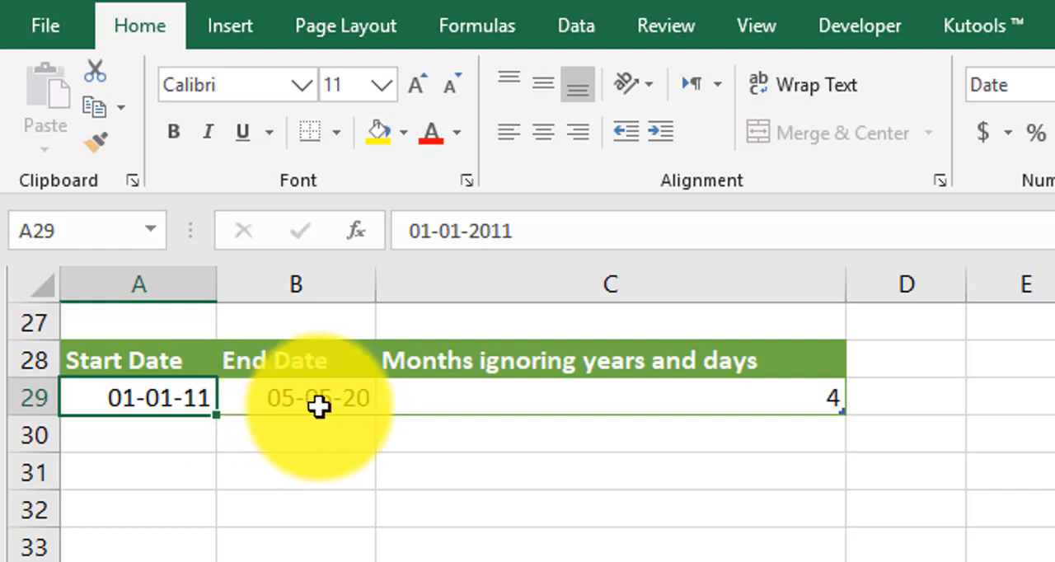
pyautogui.click(558, 396)
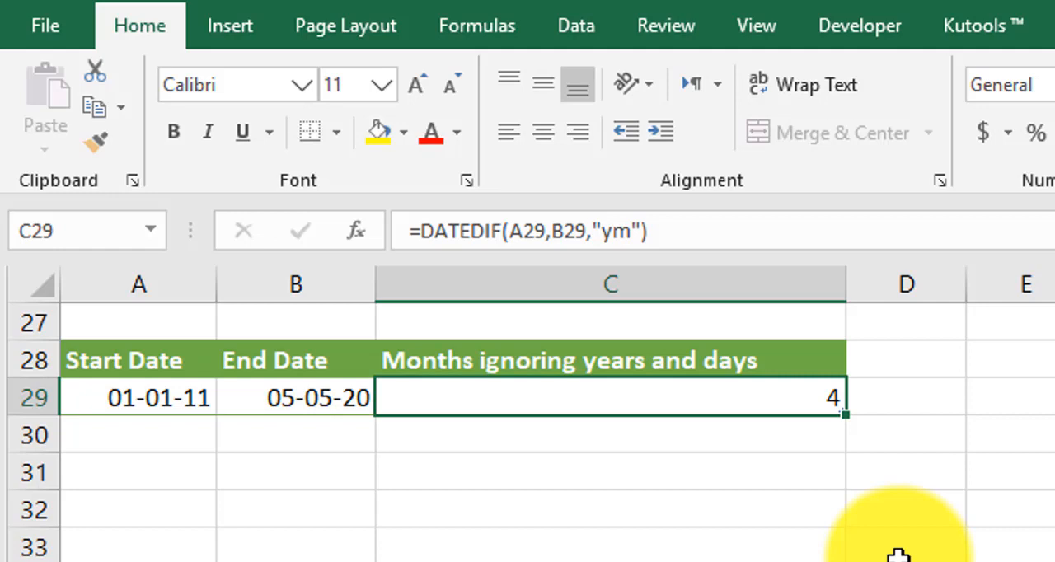
# - Inspect the ROUNDDOWN and DATEDIF formula that calculates the number of weeks in C35
pyautogui.scroll(-2, 897, 556)
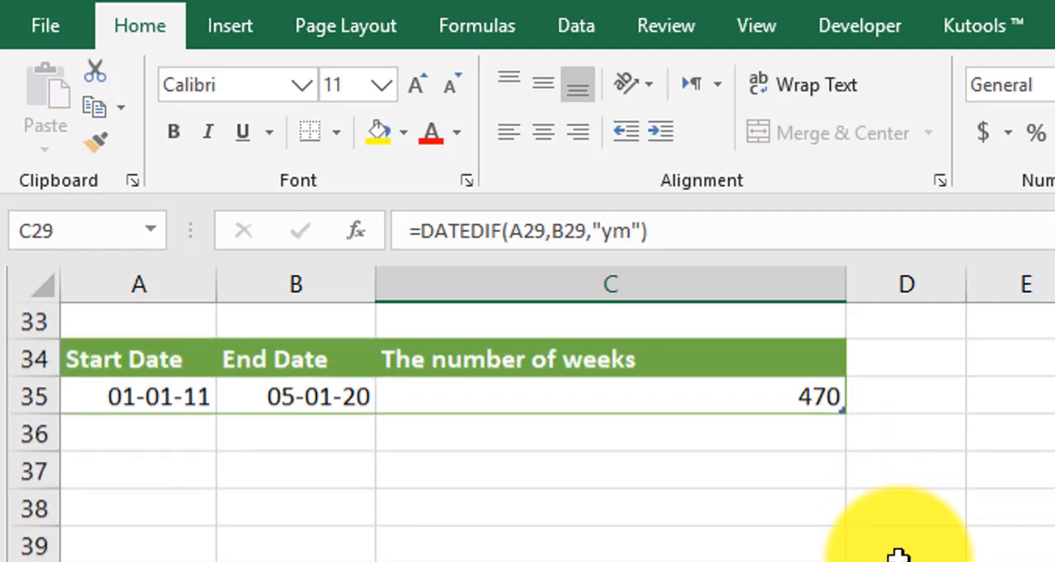
pyautogui.doubleClick(478, 396)
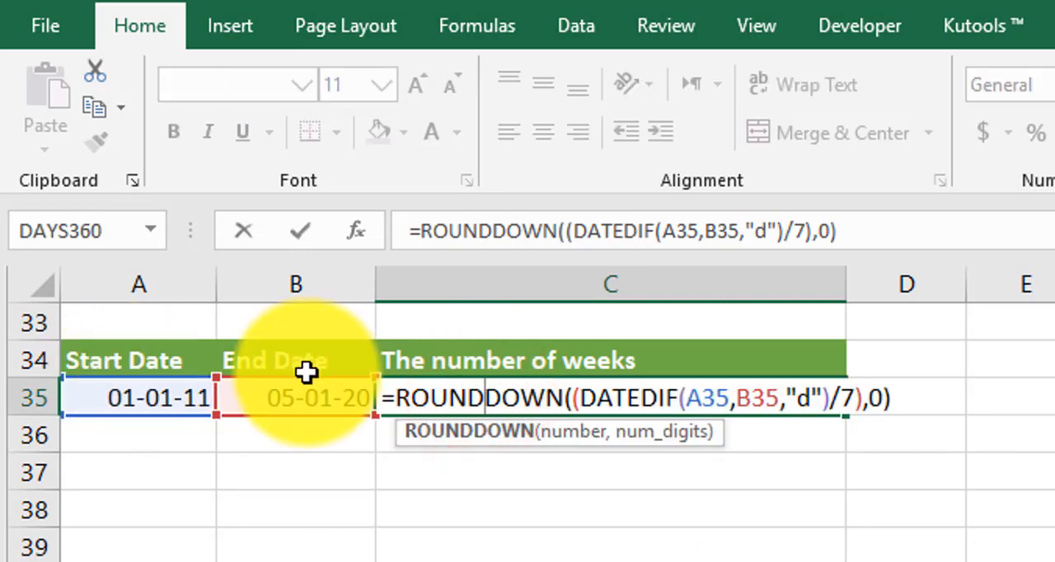
pyautogui.press('Return')
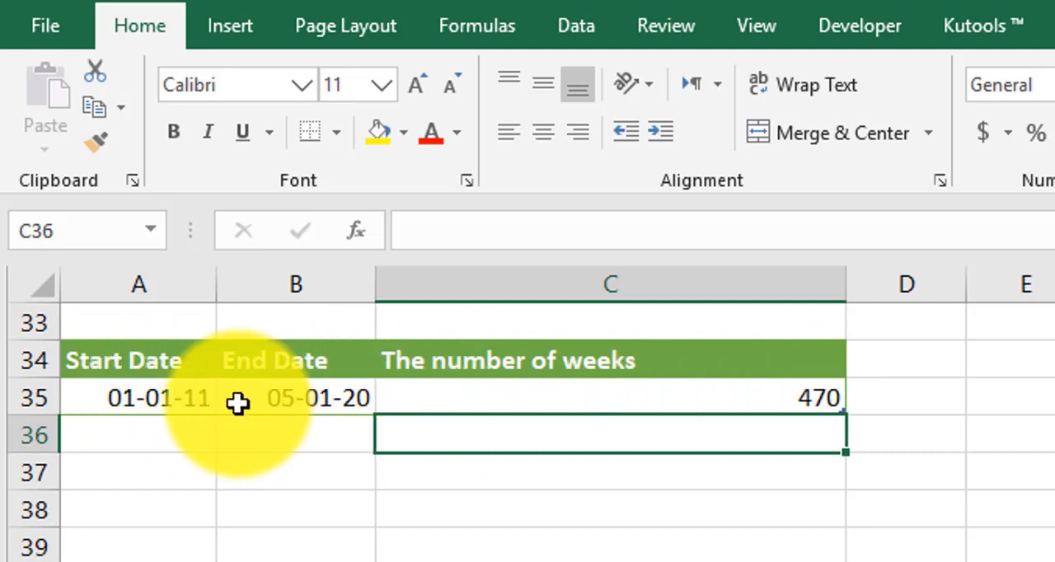
# - Examine the start date, end date, "d" unit and division by 7 inside the rounded-down weeks formula in C35
pyautogui.click(553, 401)
pyautogui.doubleClick(530, 401)
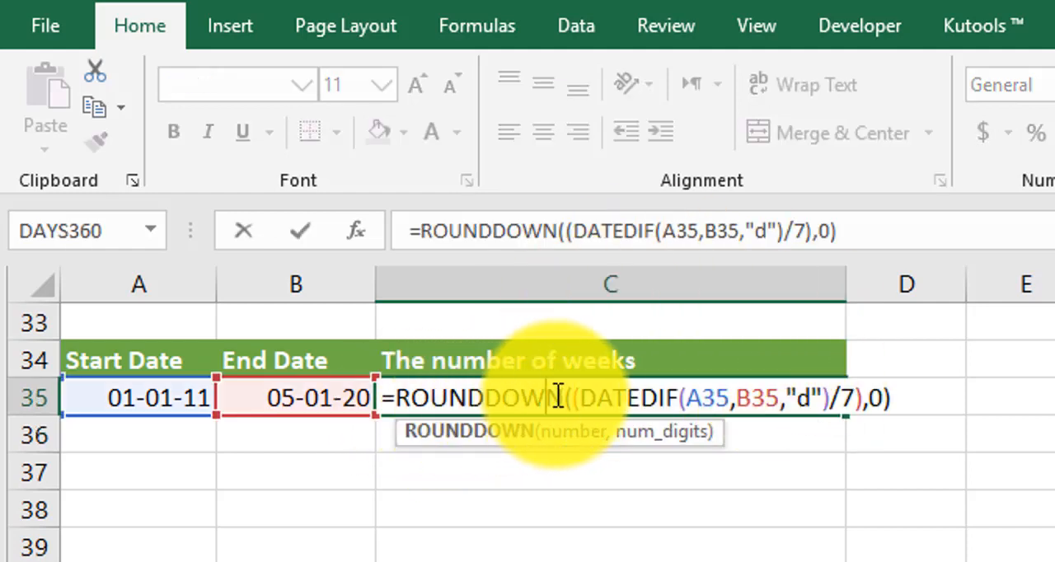
pyautogui.click(716, 402)
pyautogui.click(766, 400)
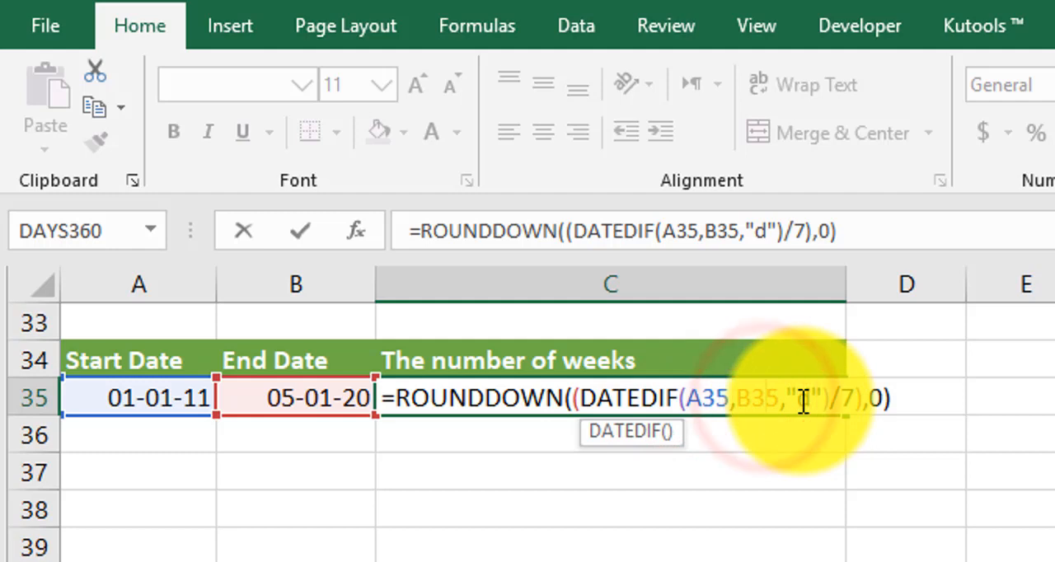
pyautogui.click(804, 402)
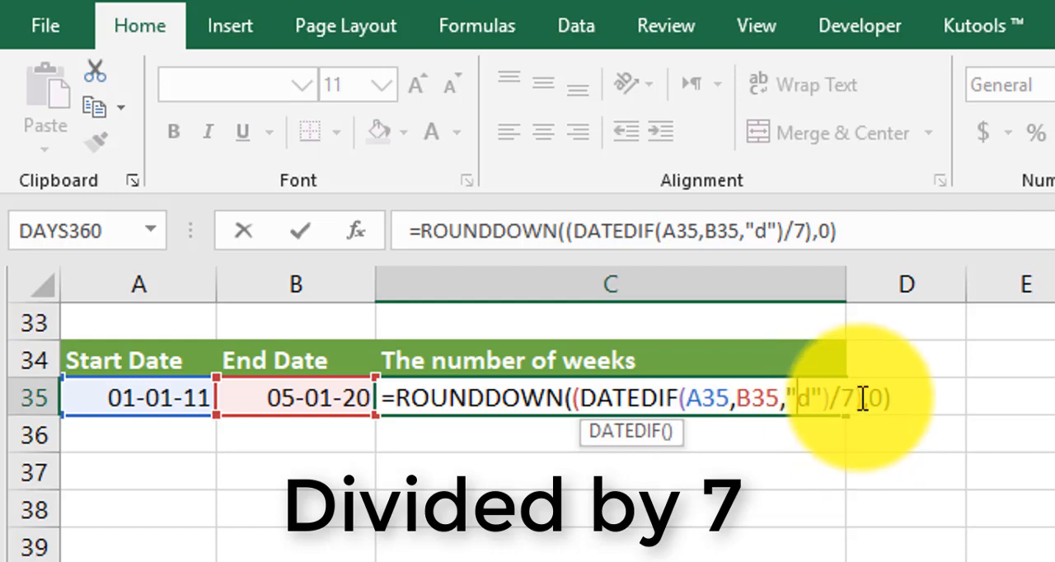
pyautogui.press('Return')
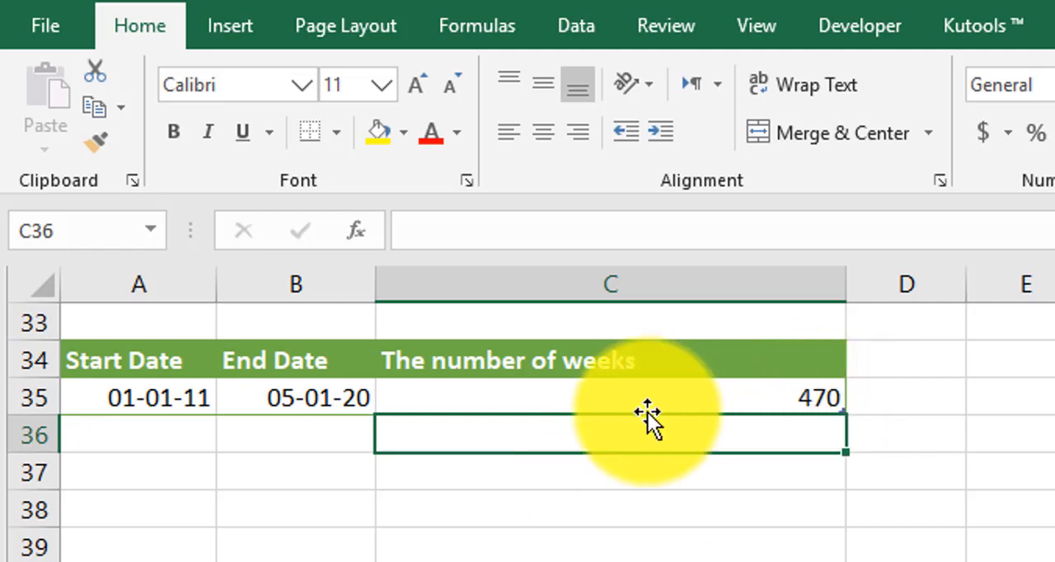
pyautogui.click(193, 396)
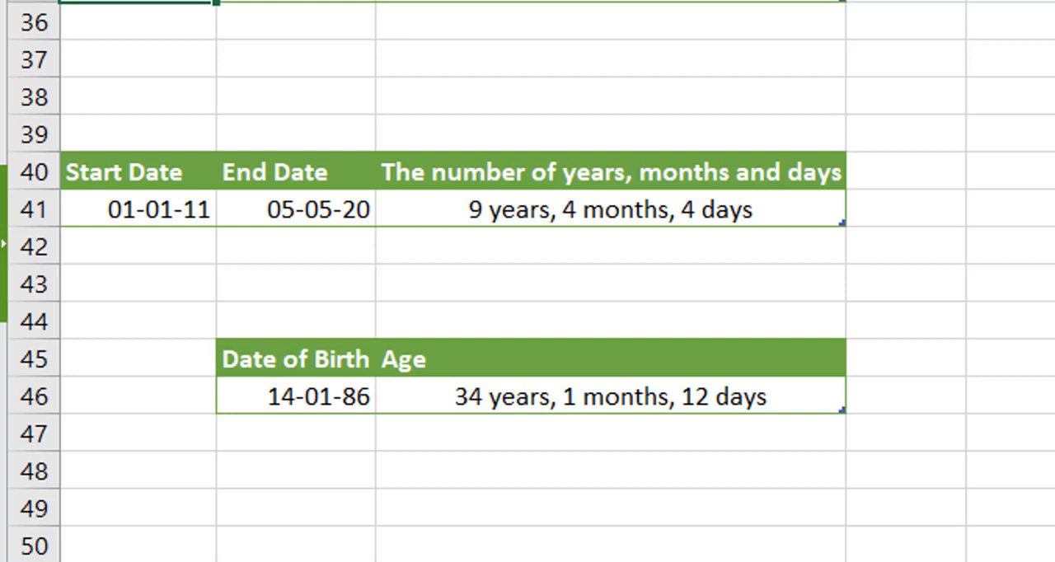
# - Review the start date in A41, the end date in B41 and the combined years, months and days result in C41
pyautogui.click(451, 214)
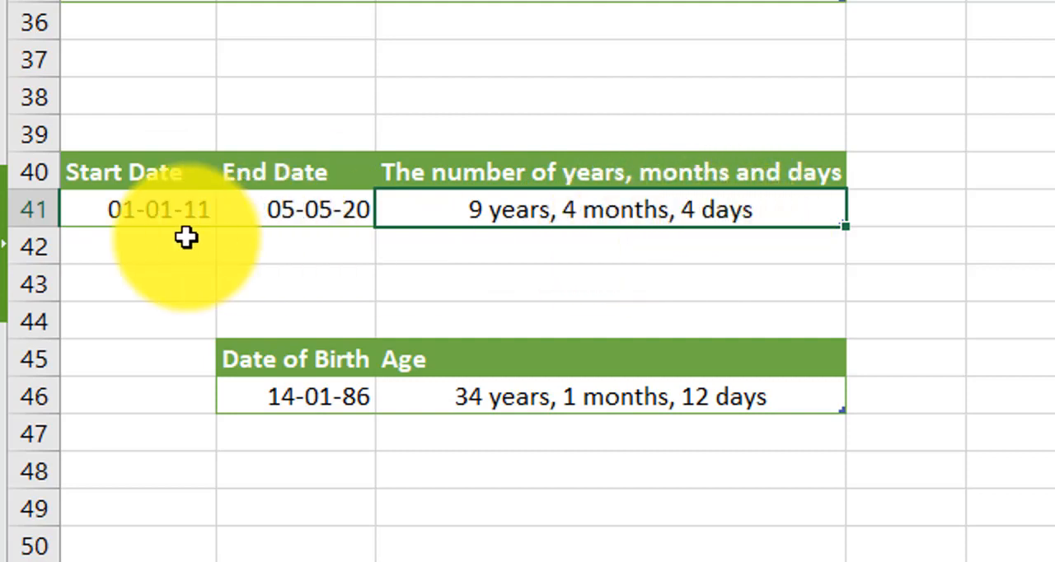
pyautogui.click(118, 212)
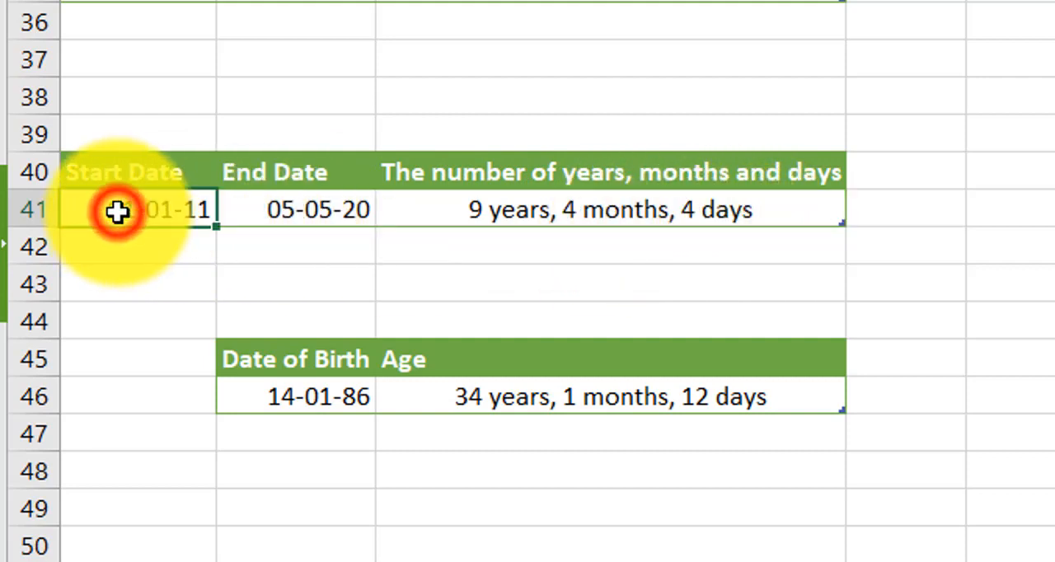
pyautogui.click(304, 215)
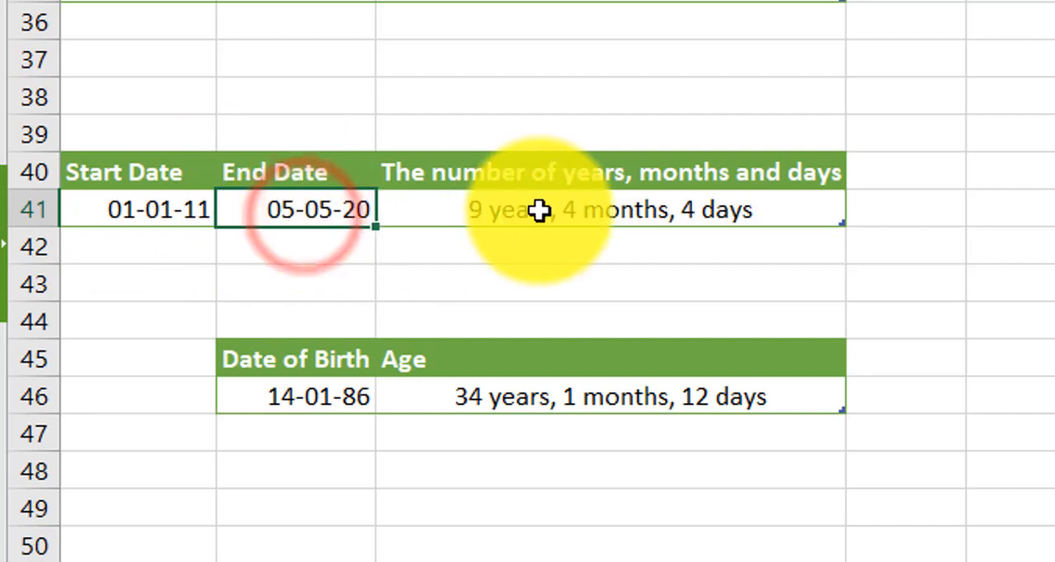
pyautogui.click(505, 217)
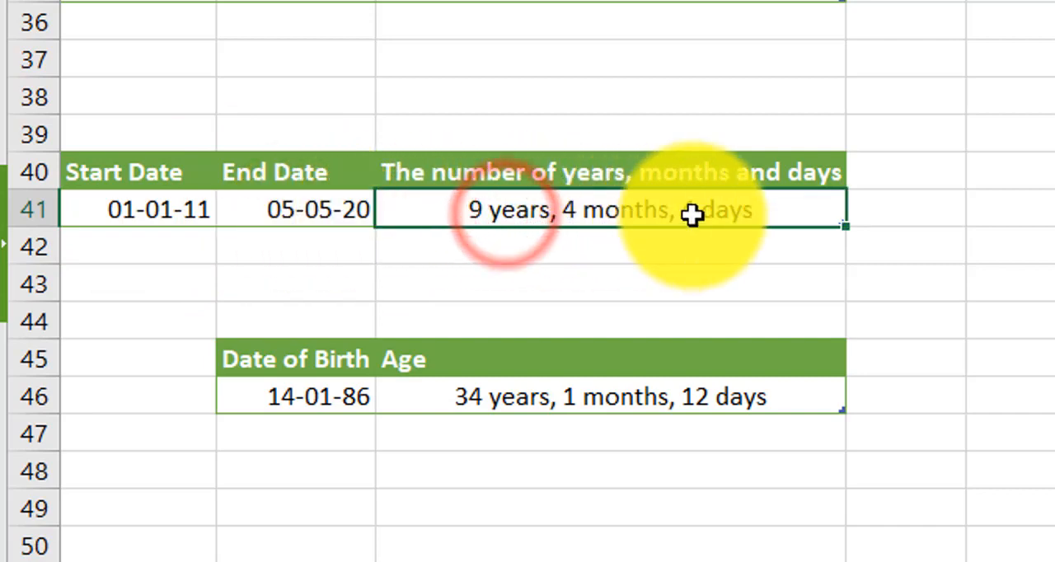
# - Examine the C41 formula that joins DATEDIF results for "y", "ym" and "md" with years, months and days text
pyautogui.doubleClick(627, 216)
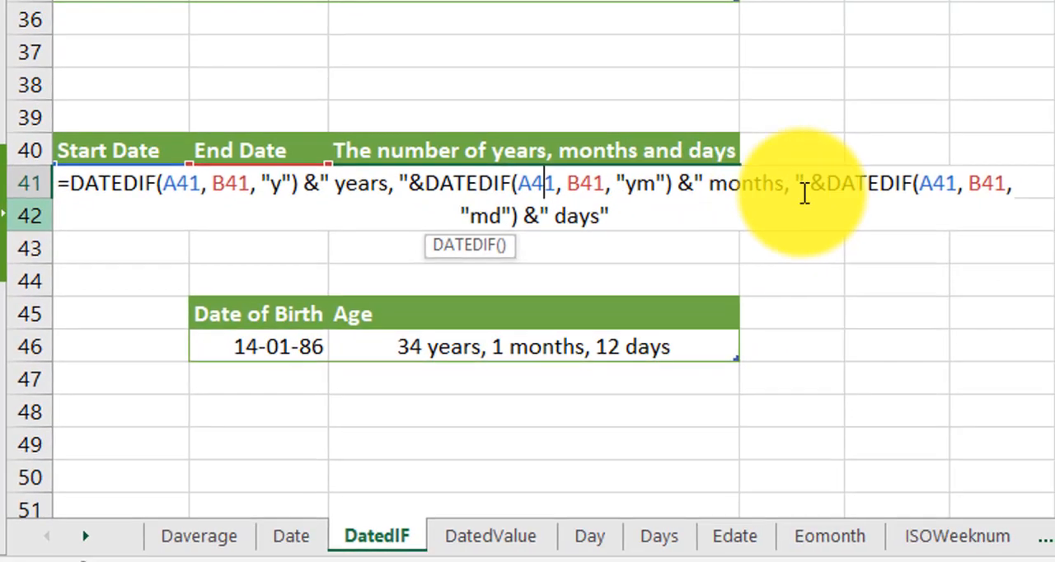
pyautogui.click(804, 188)
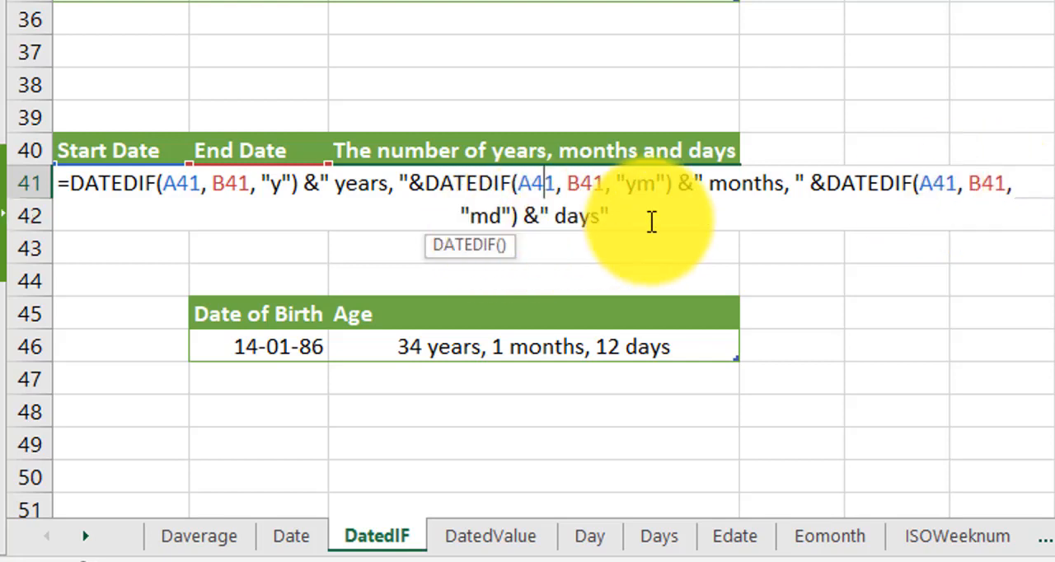
pyautogui.press('Return')
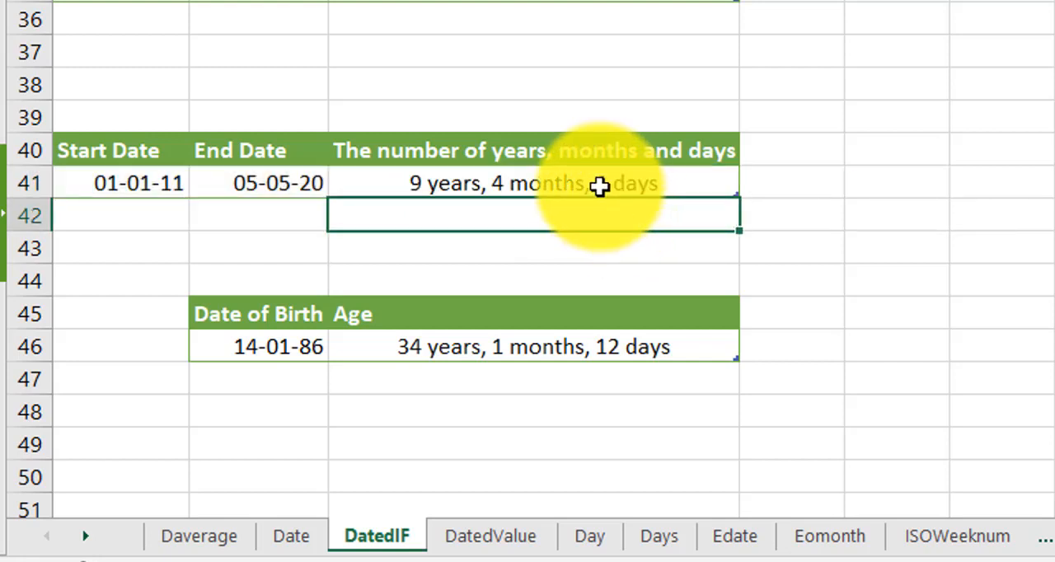
pyautogui.click(599, 186)
pyautogui.doubleClick(599, 186)
pyautogui.press('Return')
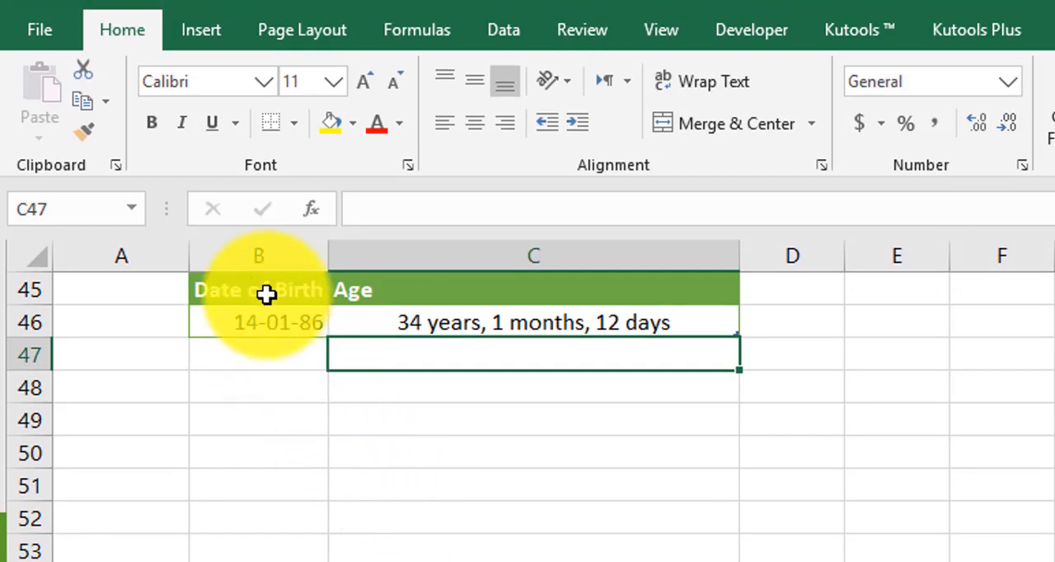
# - Review the date of birth in B46 and the DATEDIF formula with TODAY() that calculates the age in C46
pyautogui.click(267, 320)
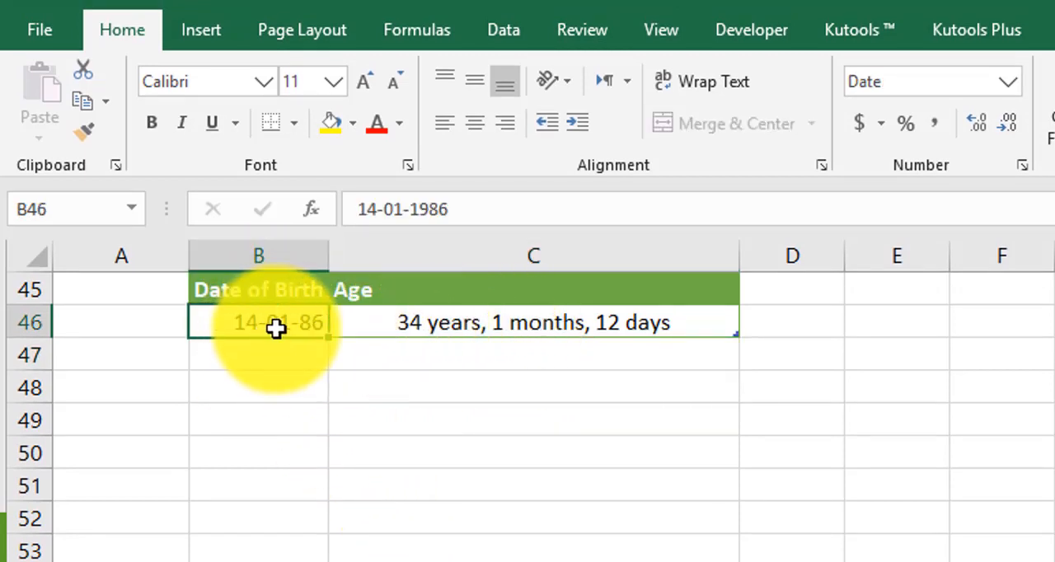
pyautogui.click(444, 339)
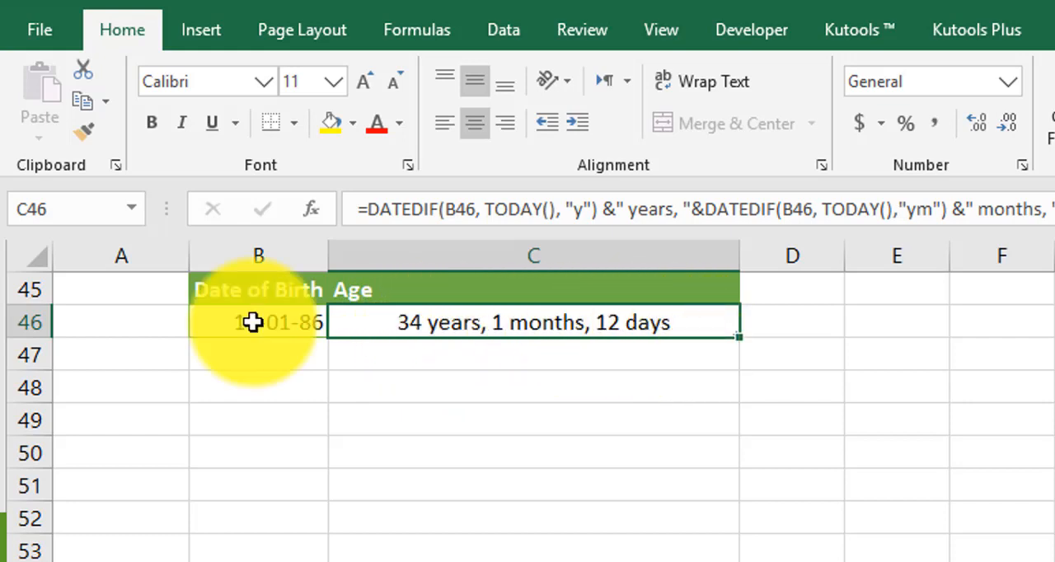
pyautogui.click(285, 319)
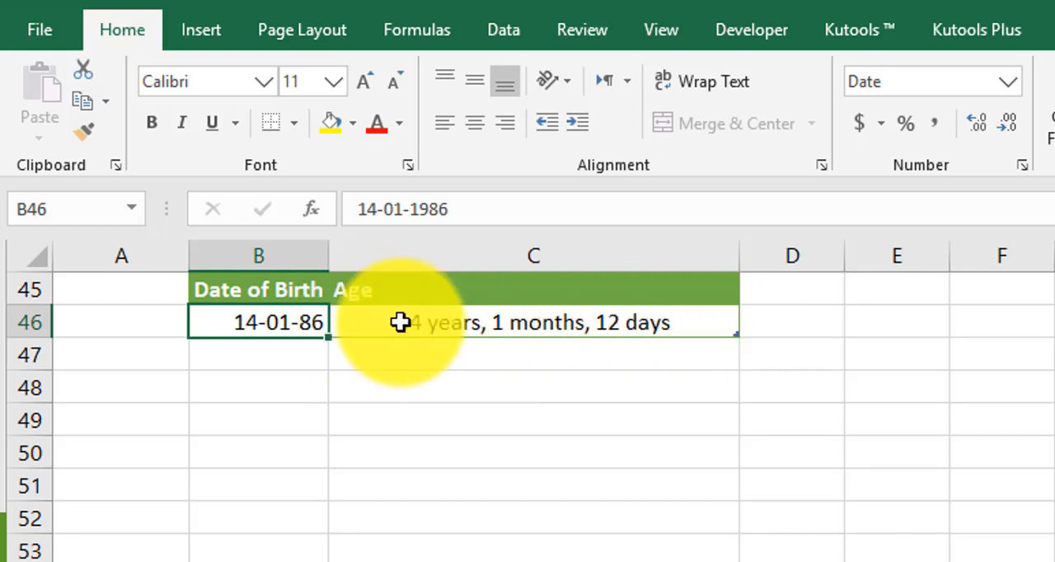
pyautogui.doubleClick(453, 324)
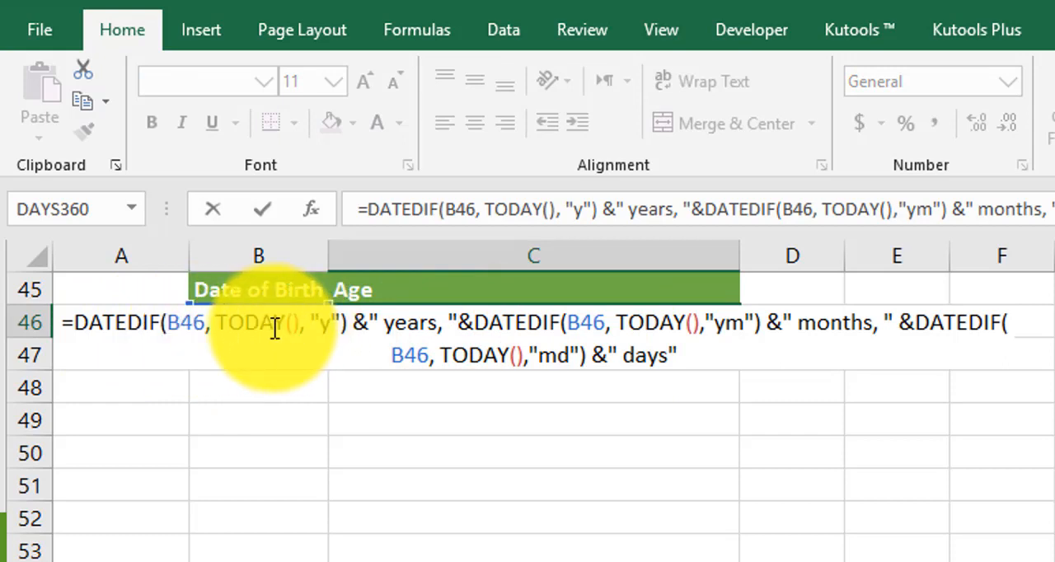
pyautogui.click(188, 327)
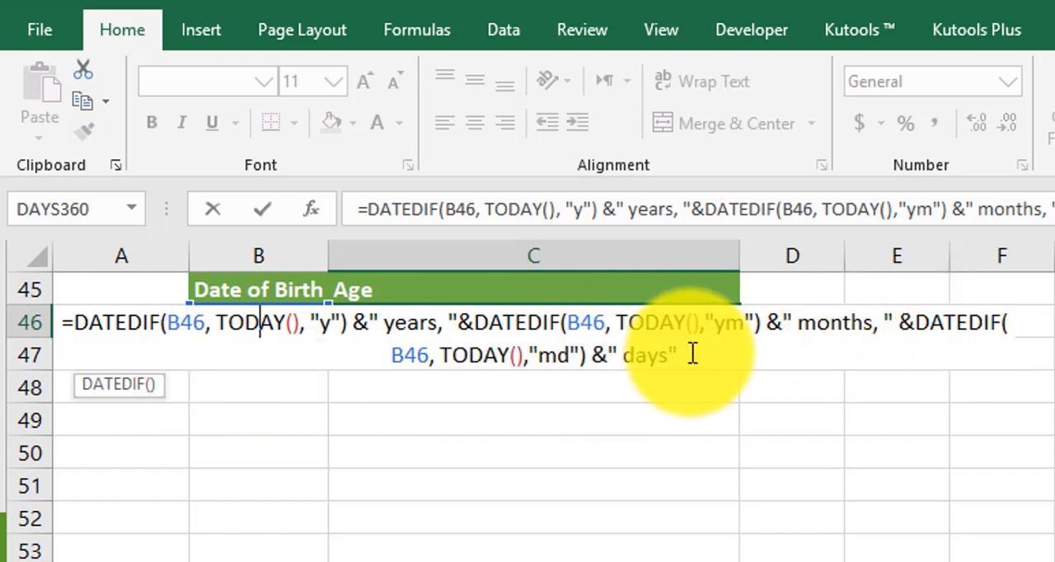
pyautogui.press('Return')
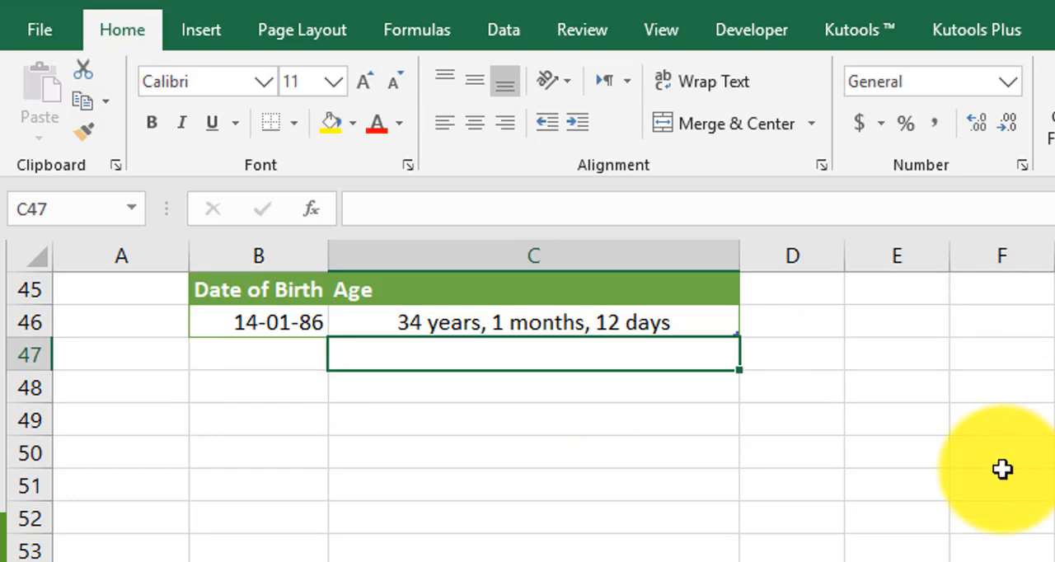
pyautogui.scroll(1, 1003, 471)
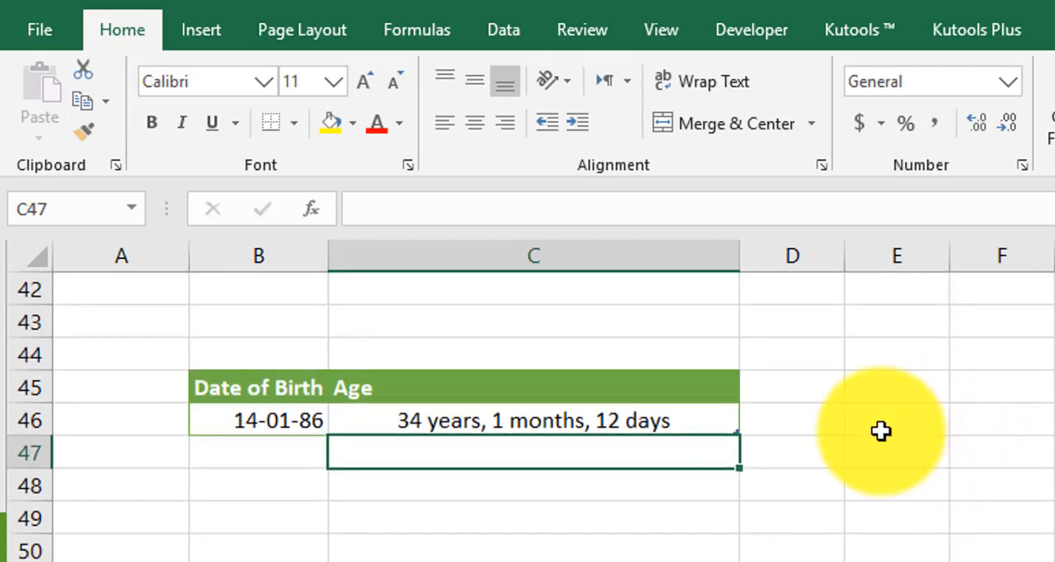